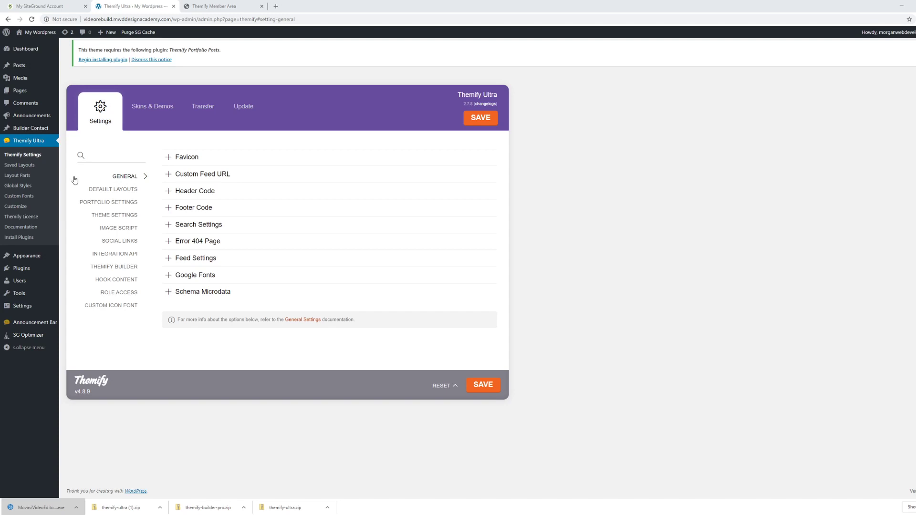
- Set the default page layout to no sidebar and hide the title in all pages
left_click(125, 191)
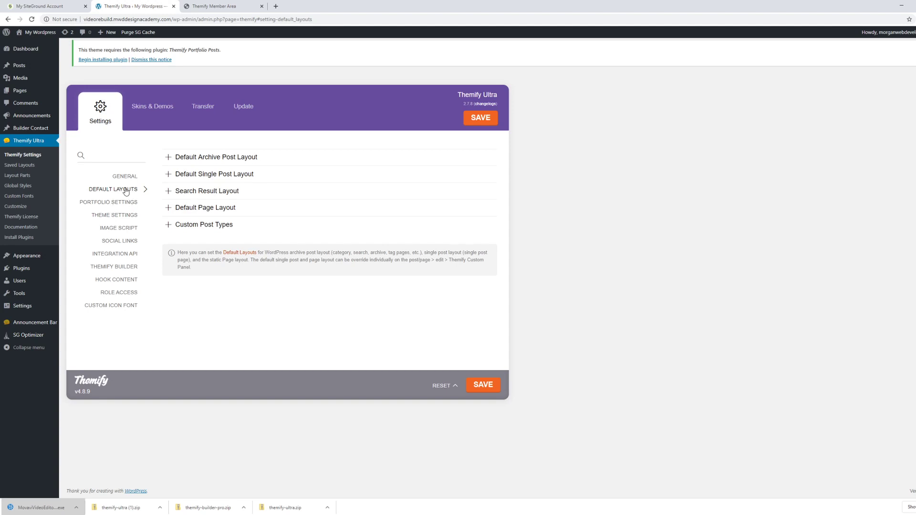
left_click(167, 208)
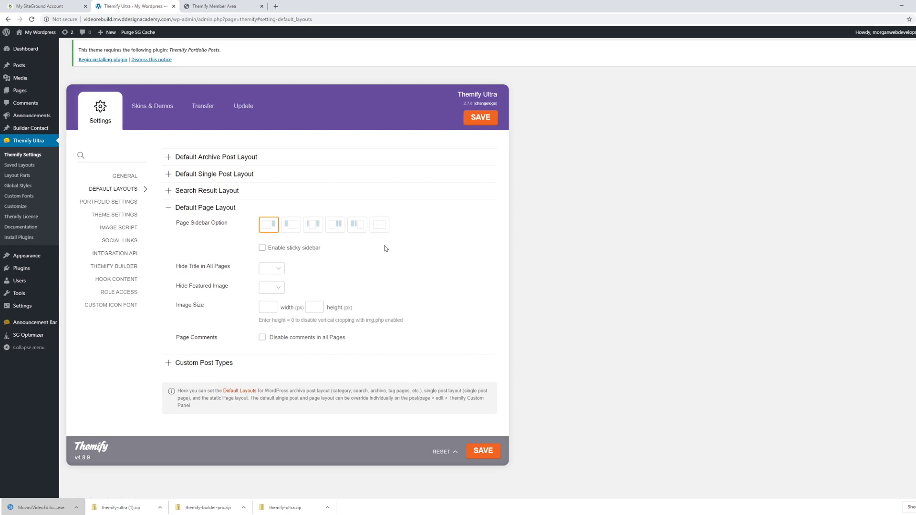
left_click(377, 226)
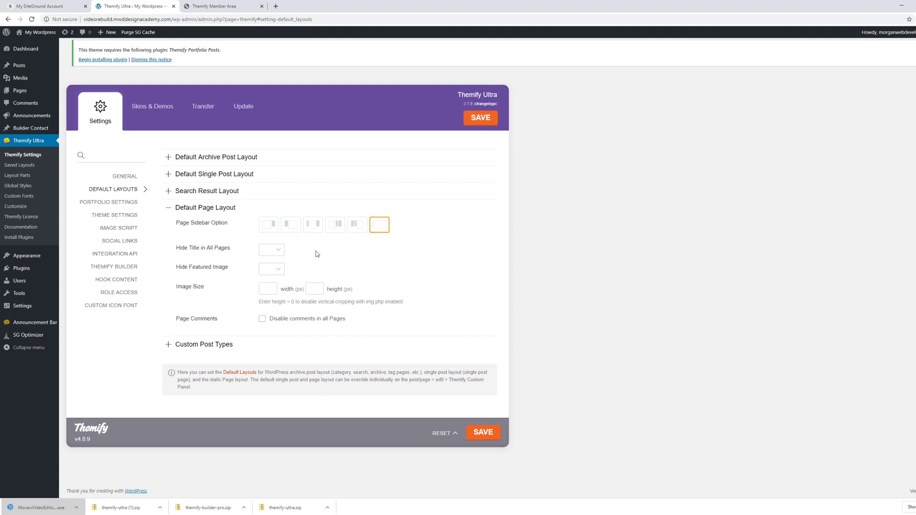
left_click(278, 253)
left_click(269, 267)
left_click(265, 321)
left_click(263, 319)
left_click(171, 208)
- Set the default single post layout to no sidebar, hiding the post title, all post meta and the post date
left_click(170, 175)
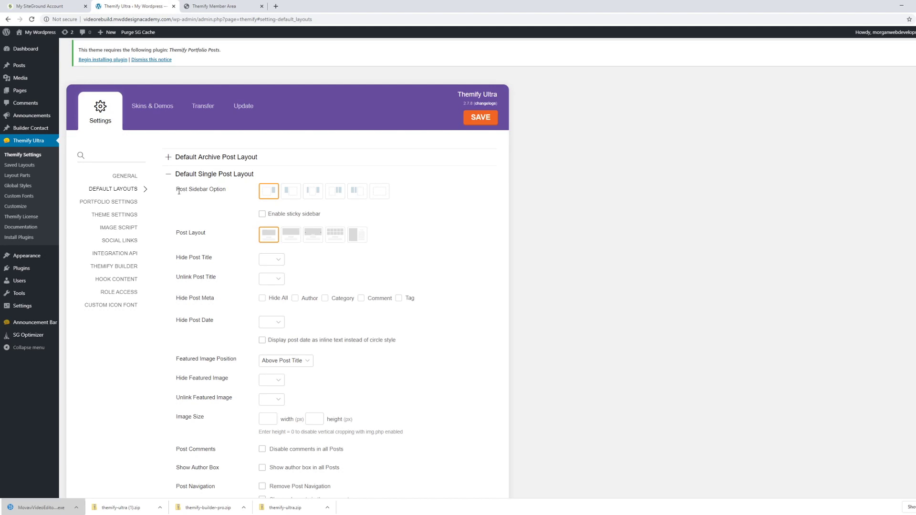
left_click(380, 192)
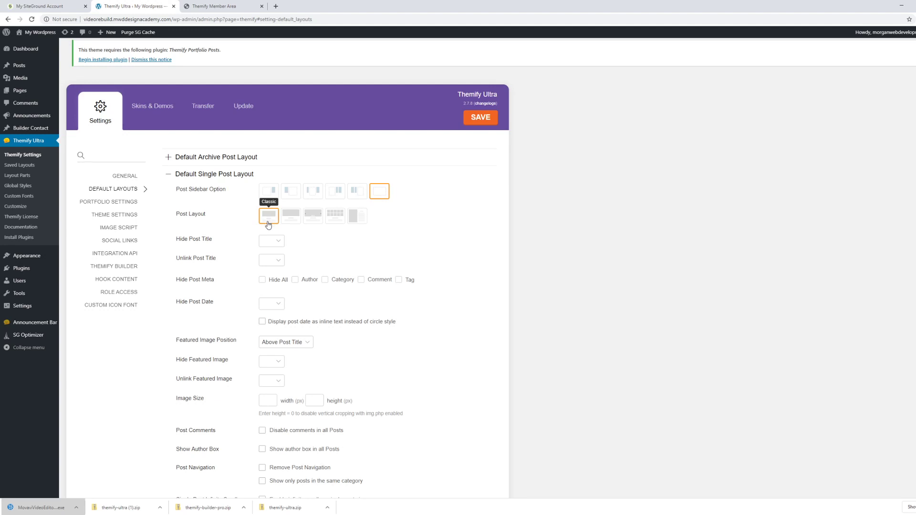
left_click(270, 260)
left_click(270, 291)
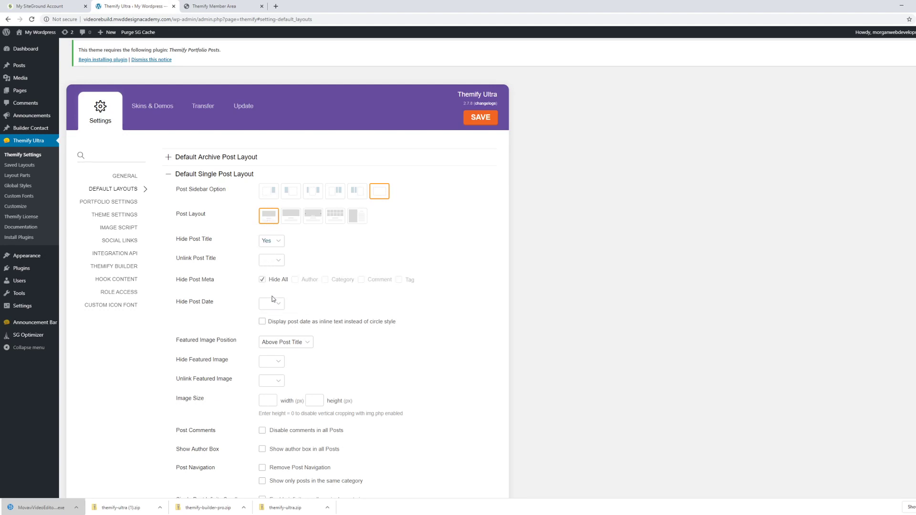
left_click(274, 322)
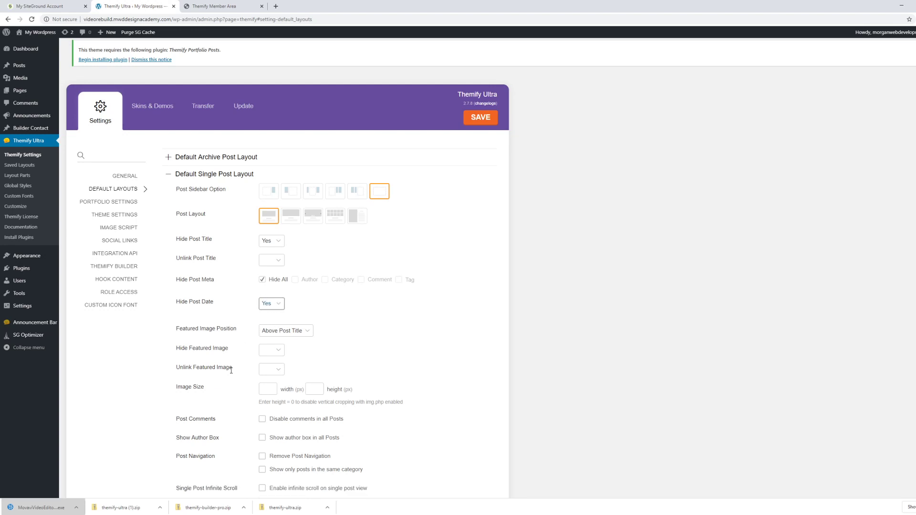
- Limit the default single post layout's navigation to posts in the same category
scroll(236, 387, "down", 1)
scroll(235, 387, "down", 1)
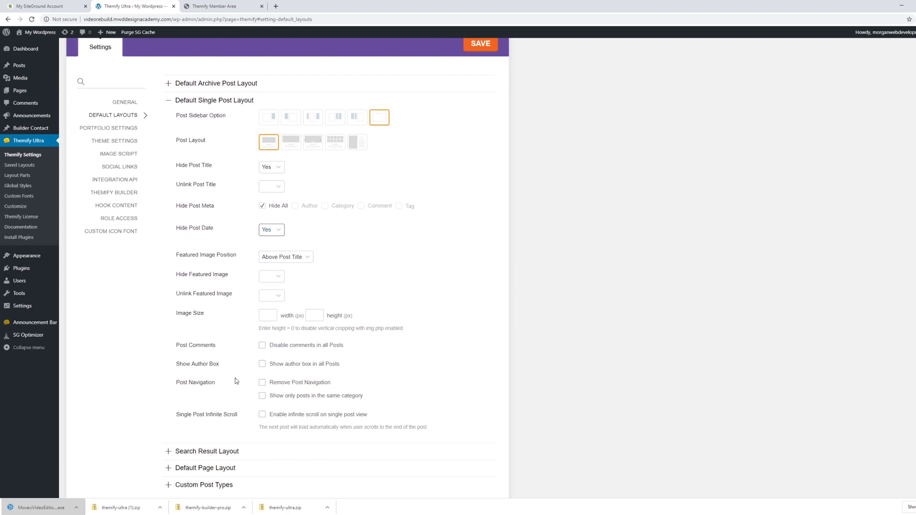
left_click(262, 396)
left_click(167, 101)
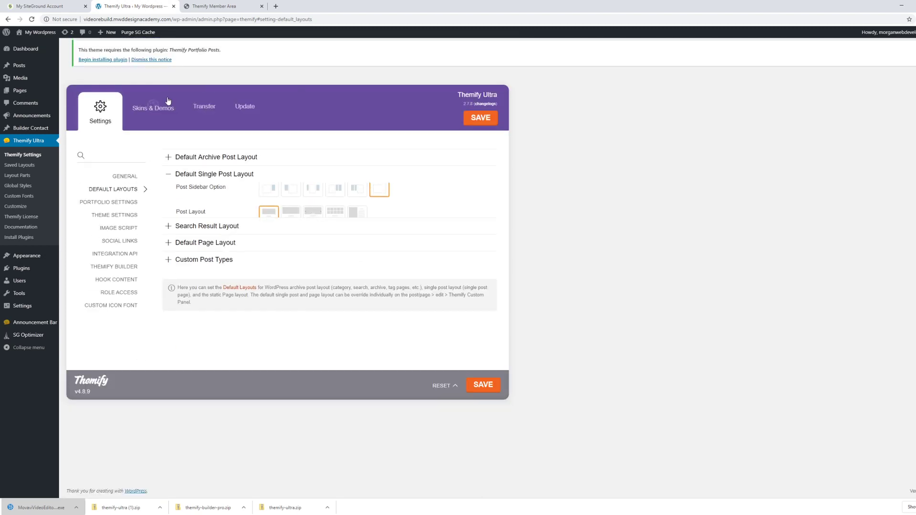
- Set the default archive post layout to a three-column grid with Boxed post content and the post filter set to Yes
left_click(169, 157)
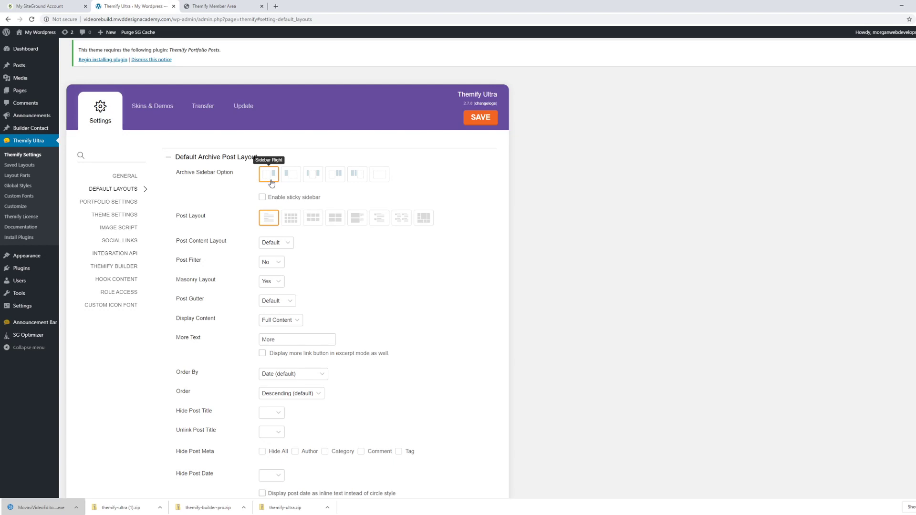
left_click(307, 221)
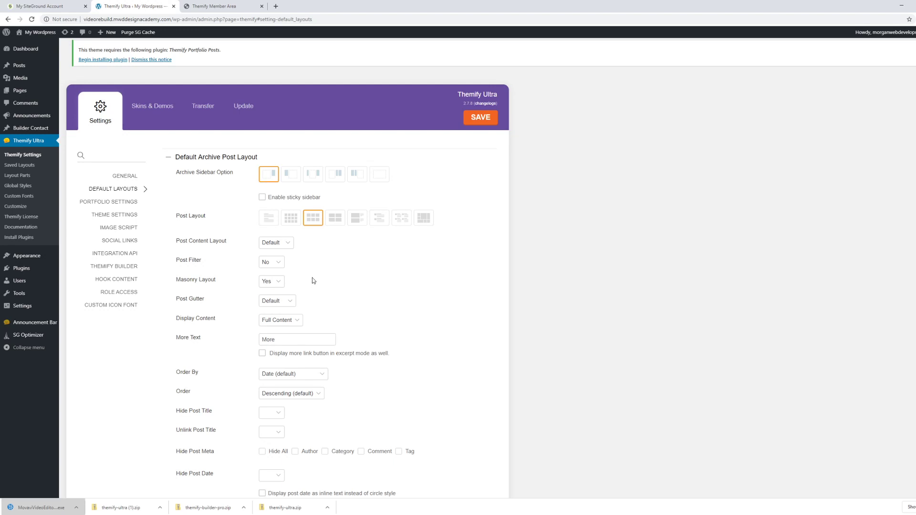
left_click(275, 248)
left_click(280, 275)
left_click(275, 265)
left_click(275, 273)
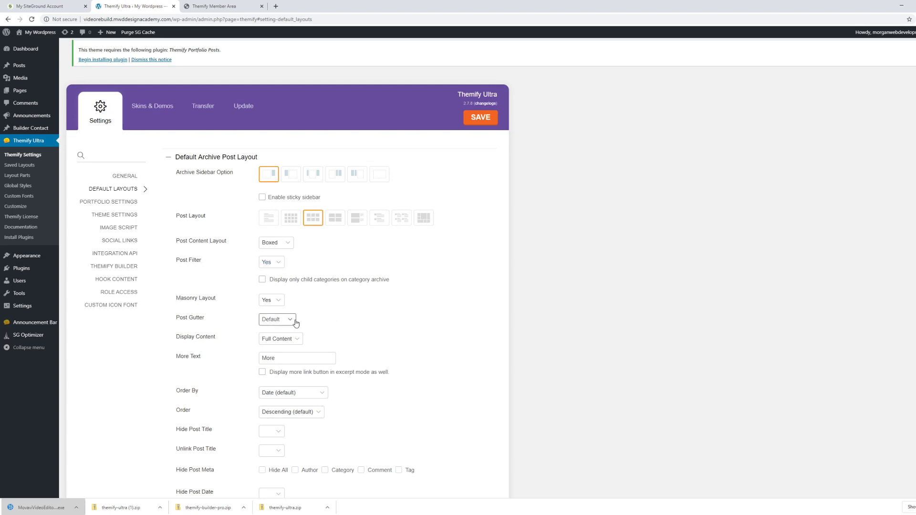
- Set the archive layout's displayed content to None and hide all post meta
left_click(283, 364)
scroll(258, 356, "down", 1)
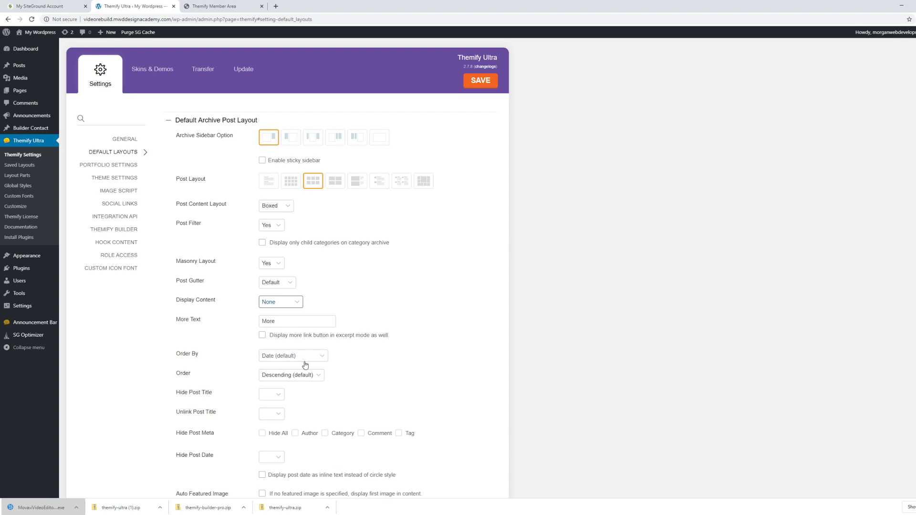
scroll(293, 379, "down", 2)
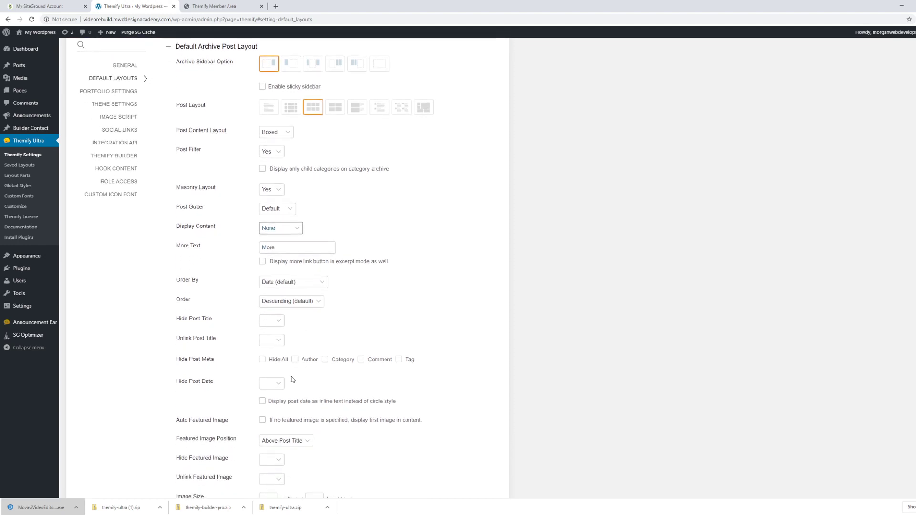
left_click(262, 359)
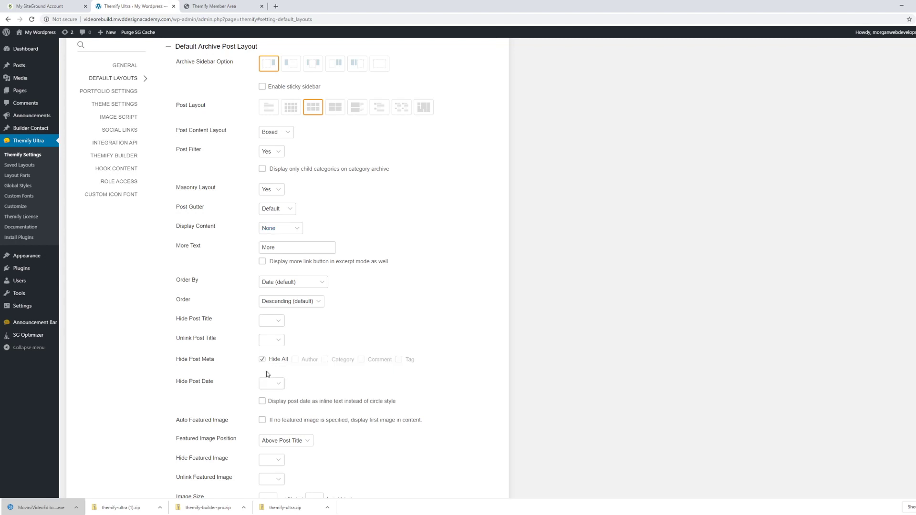
scroll(266, 371, "down", 1)
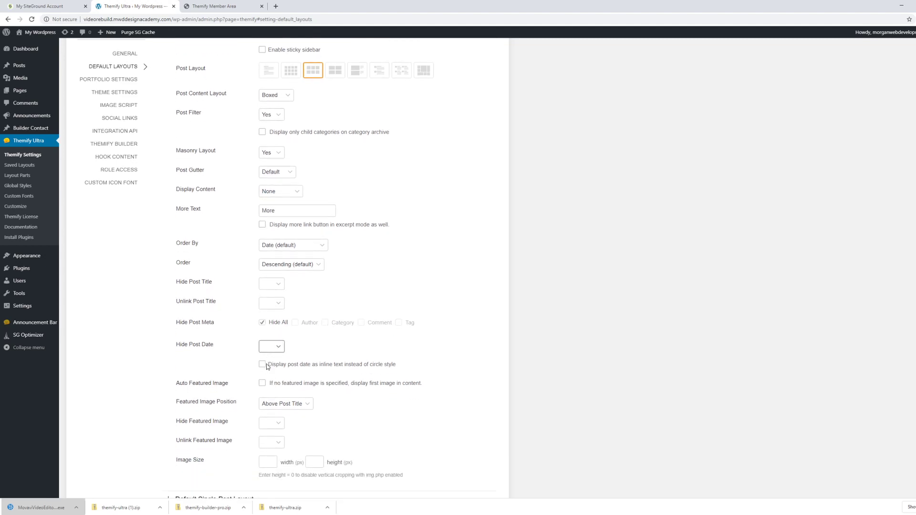
scroll(325, 357, "down", 1)
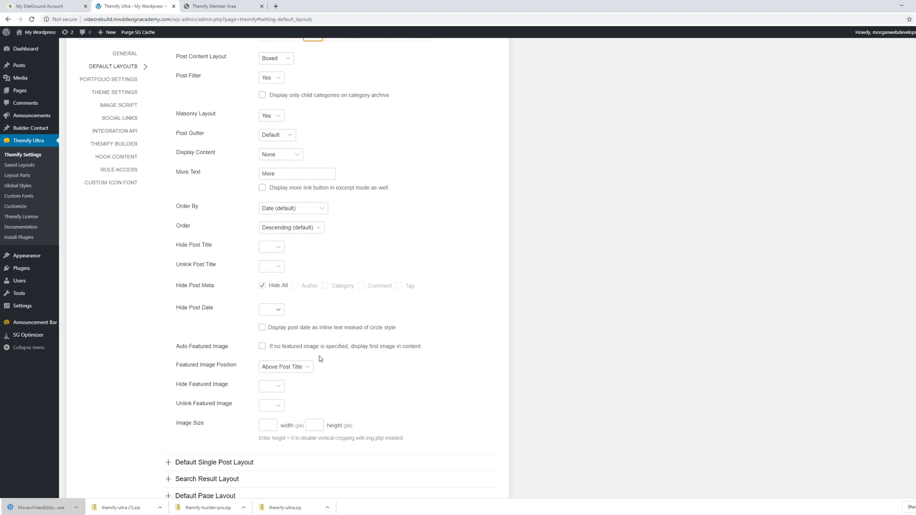
scroll(313, 365, "up", 5)
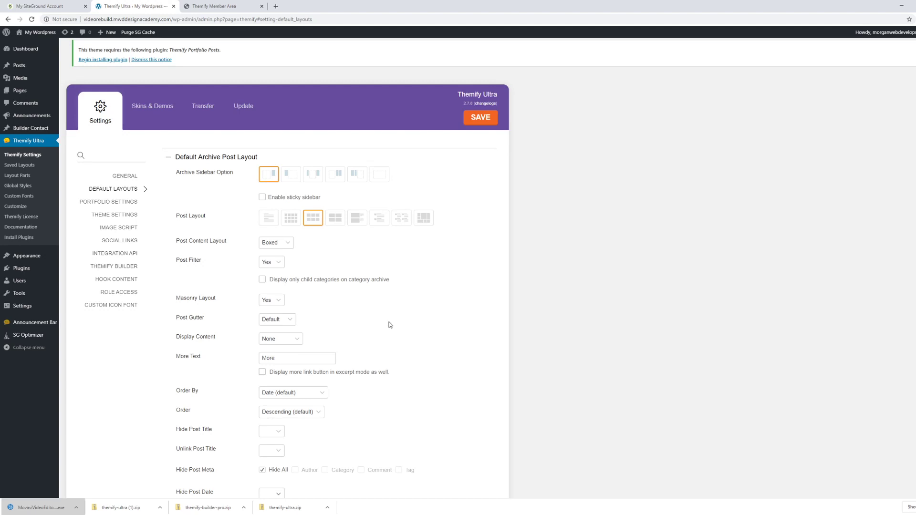
left_click(167, 159)
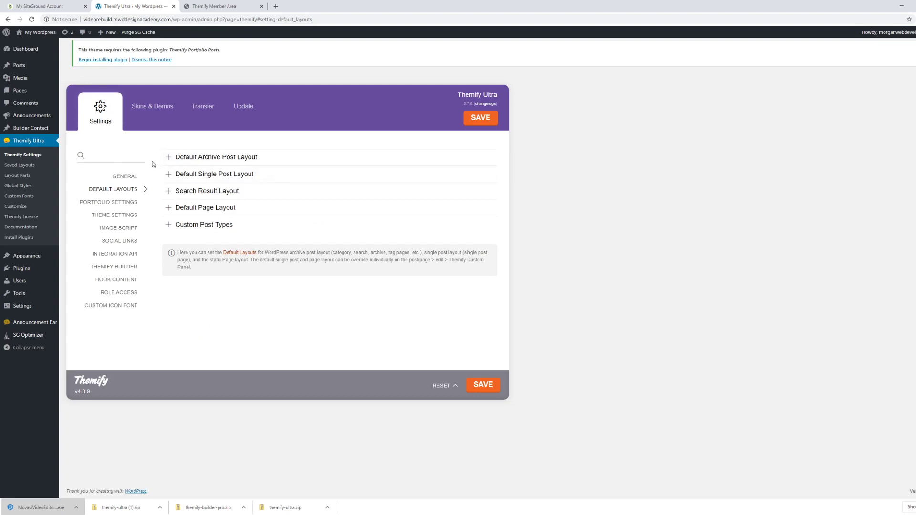
- Examine the header and footer options under Theme Appearance in the theme settings
left_click(132, 219)
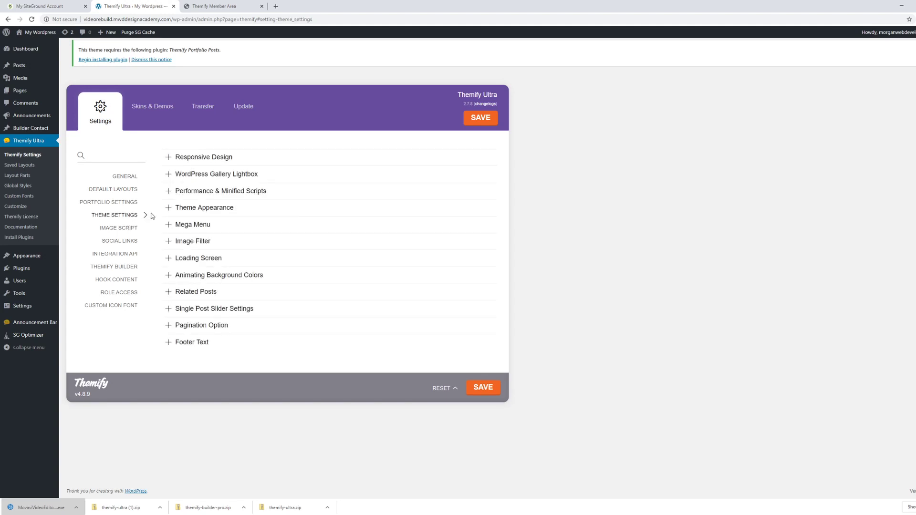
left_click(169, 207)
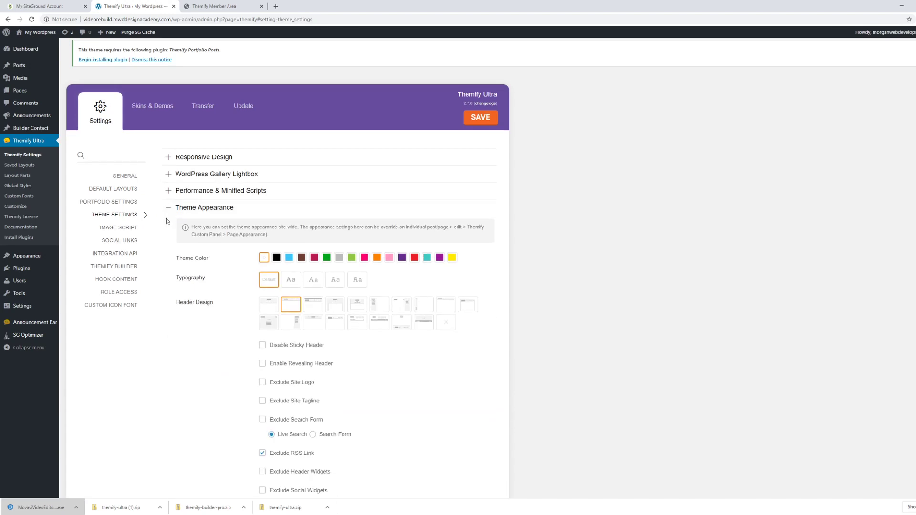
scroll(210, 251, "down", 2)
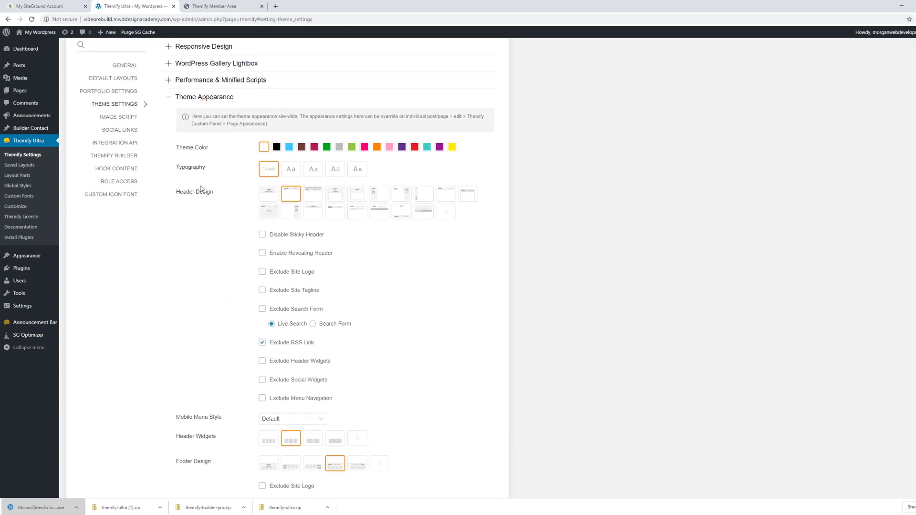
scroll(262, 337, "down", 4)
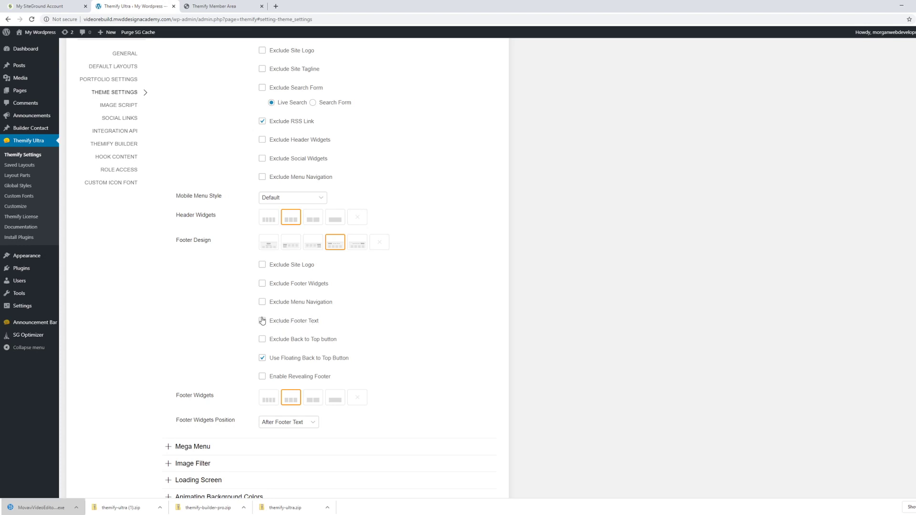
scroll(217, 324, "up", 3)
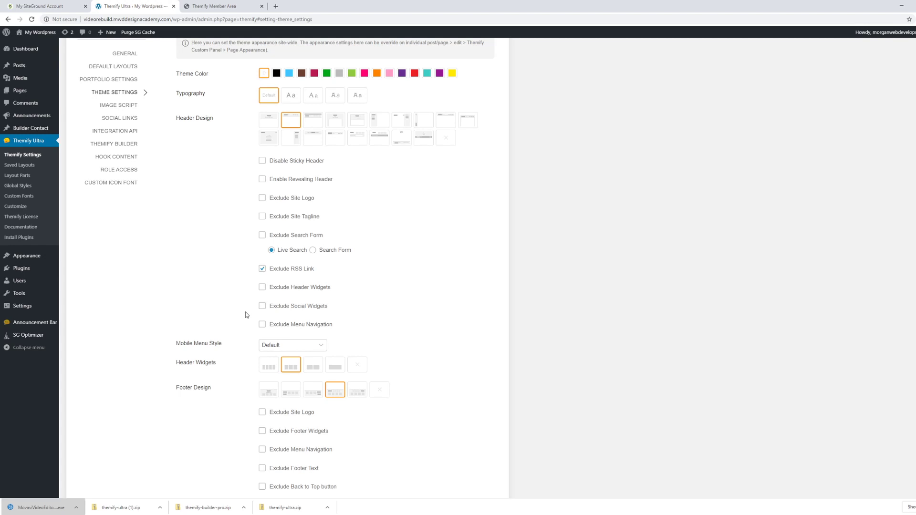
scroll(245, 316, "up", 1)
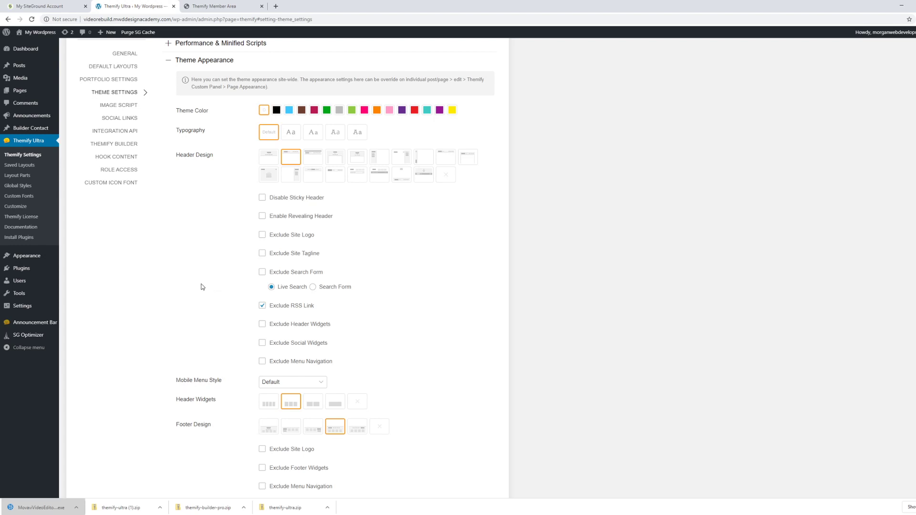
scroll(194, 286, "down", 4)
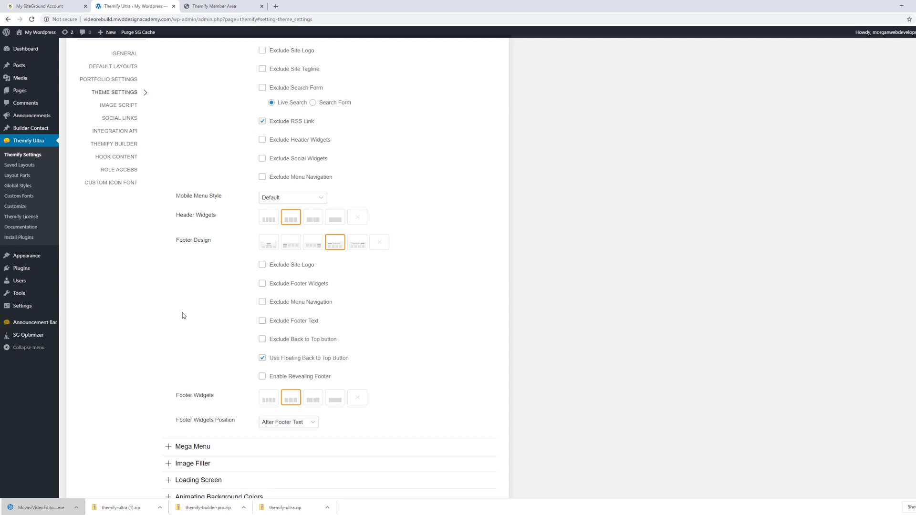
scroll(183, 308, "up", 3)
scroll(191, 298, "up", 1)
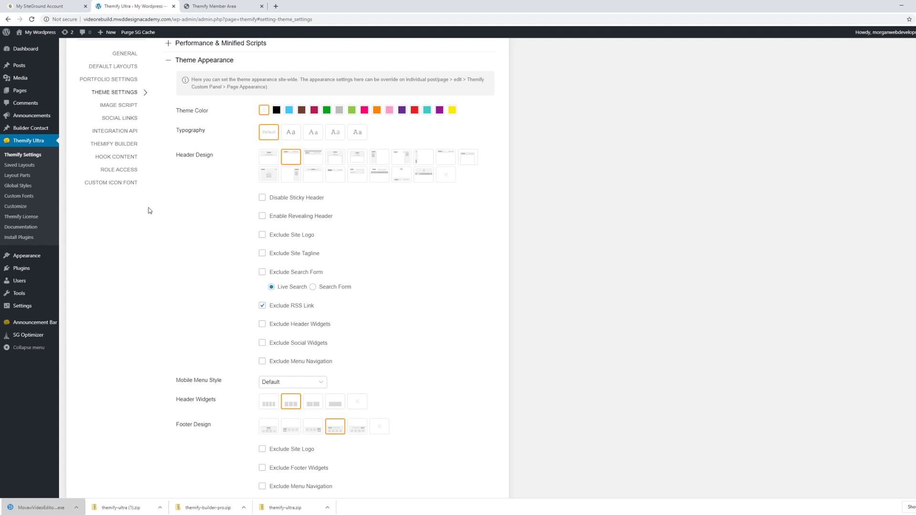
- Open Sample Page for editing from the pages list in a separate tab and preview it on the site
mouse_move(21, 93)
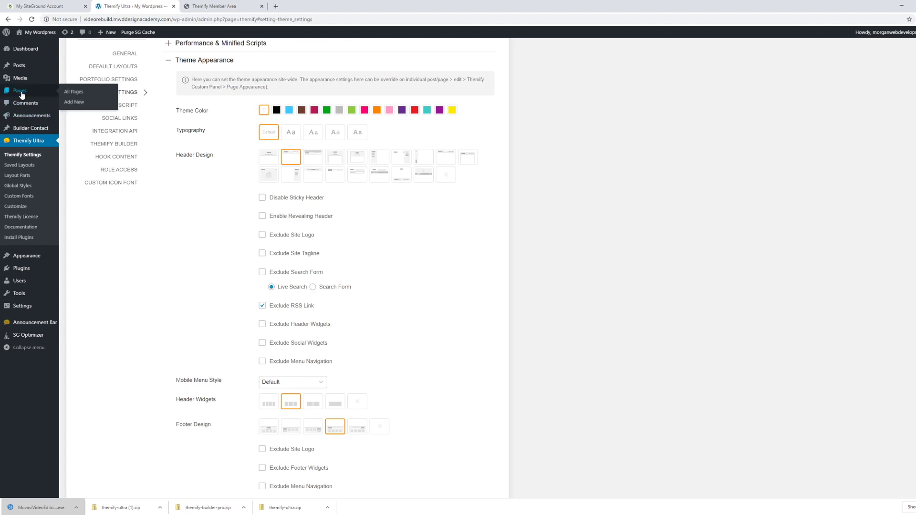
middle_click(49, 97)
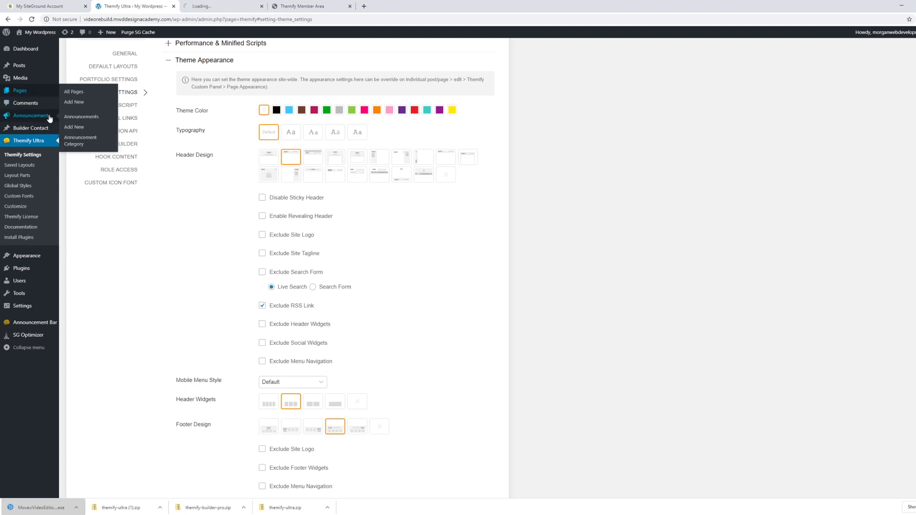
left_click(215, 6)
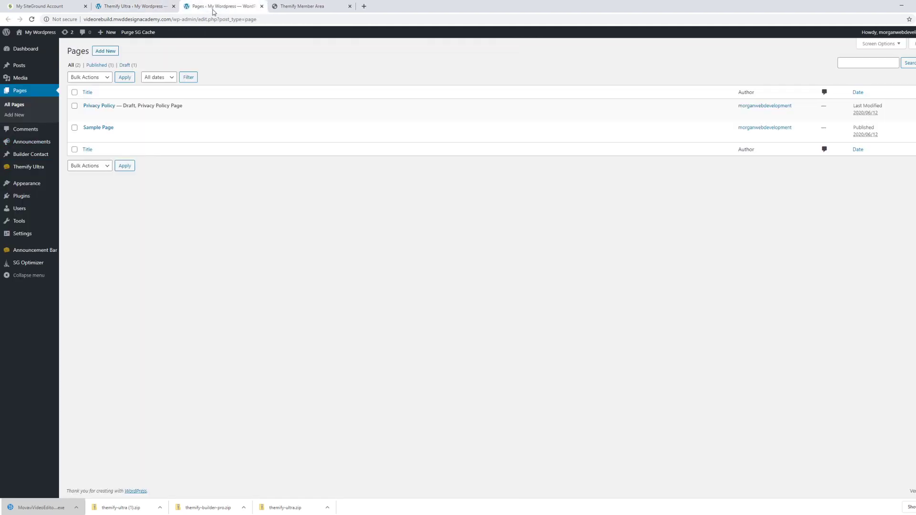
left_click(106, 128)
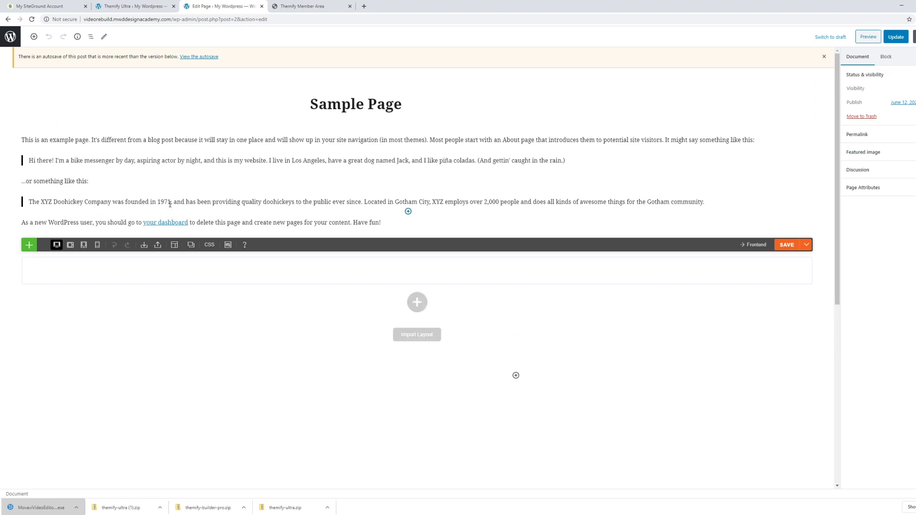
left_click(868, 37)
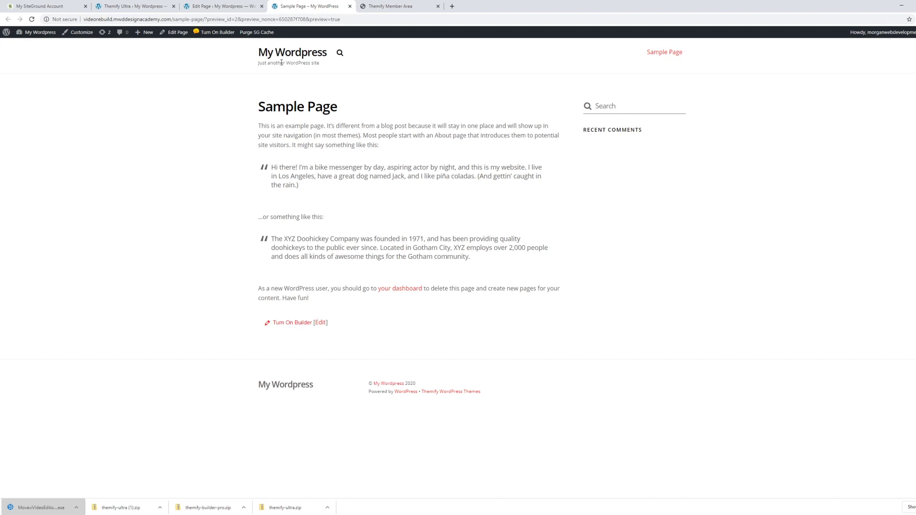
- Exclude the search form from the header in the Theme Appearance settings and choose the first header design
left_click(141, 7)
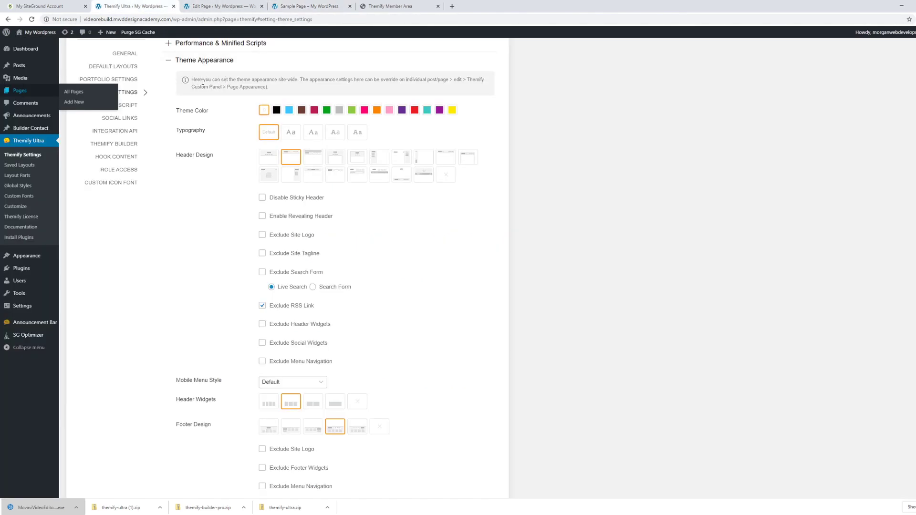
left_click(262, 273)
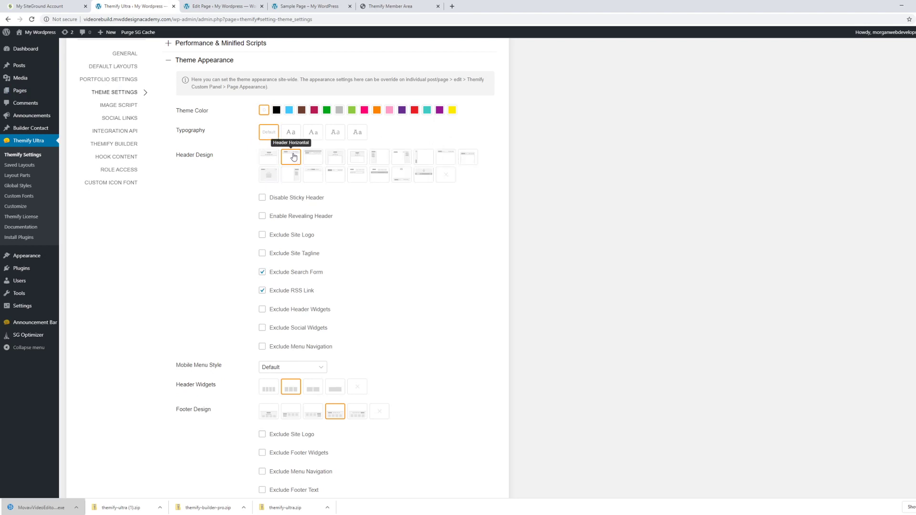
left_click(269, 157)
scroll(400, 220, "up", 3)
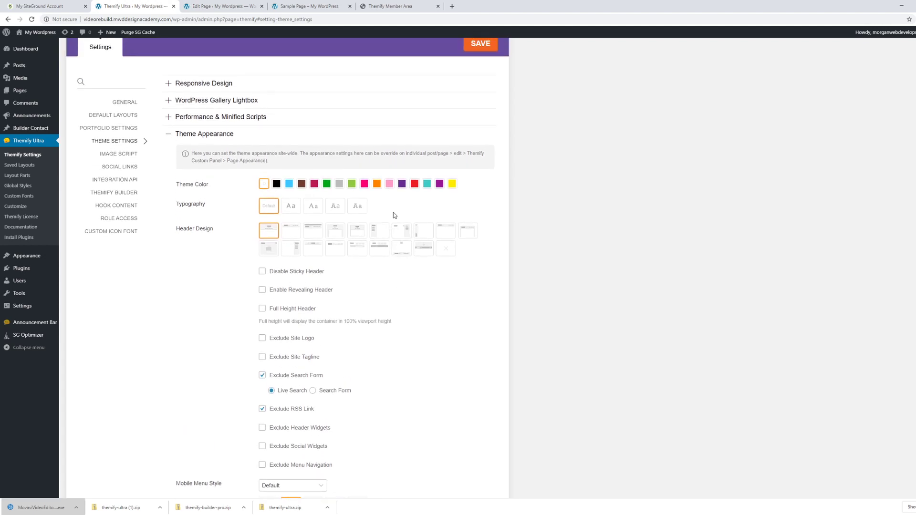
- Save the theme settings and reload the Sample Page preview to check the new header
left_click(481, 80)
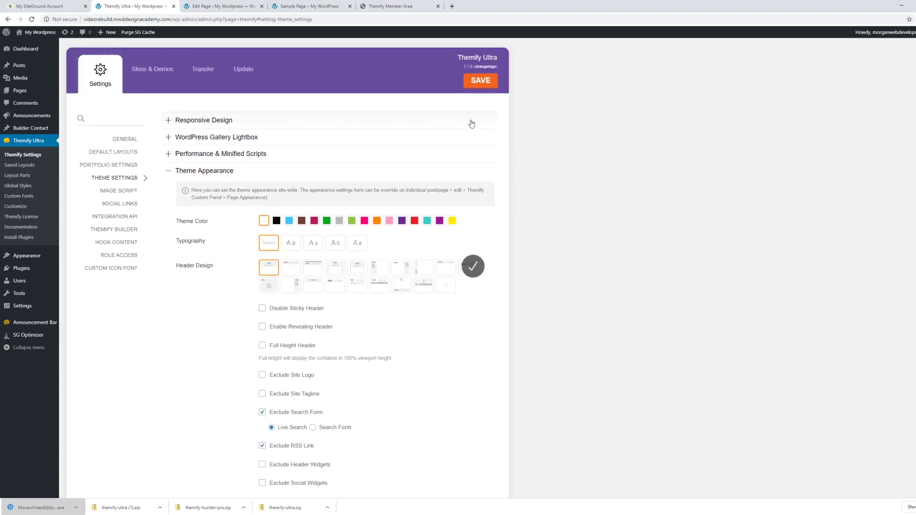
left_click(309, 6)
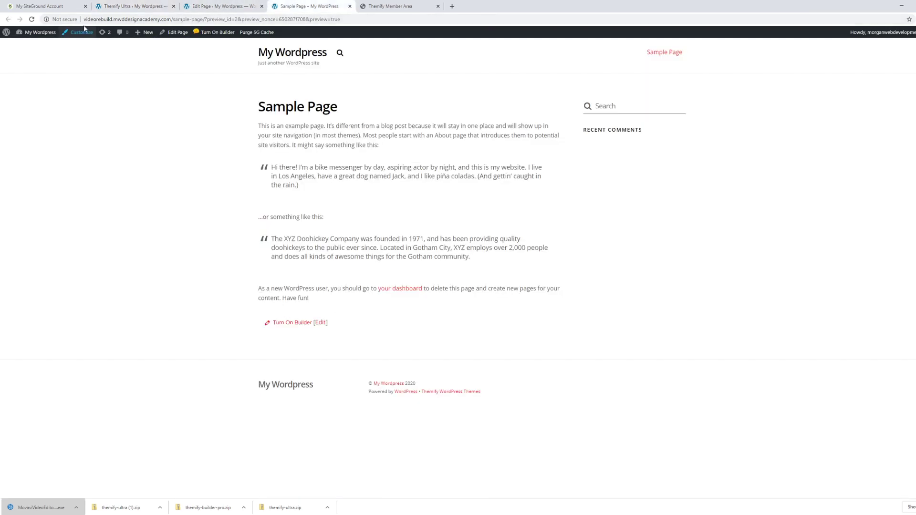
left_click(31, 19)
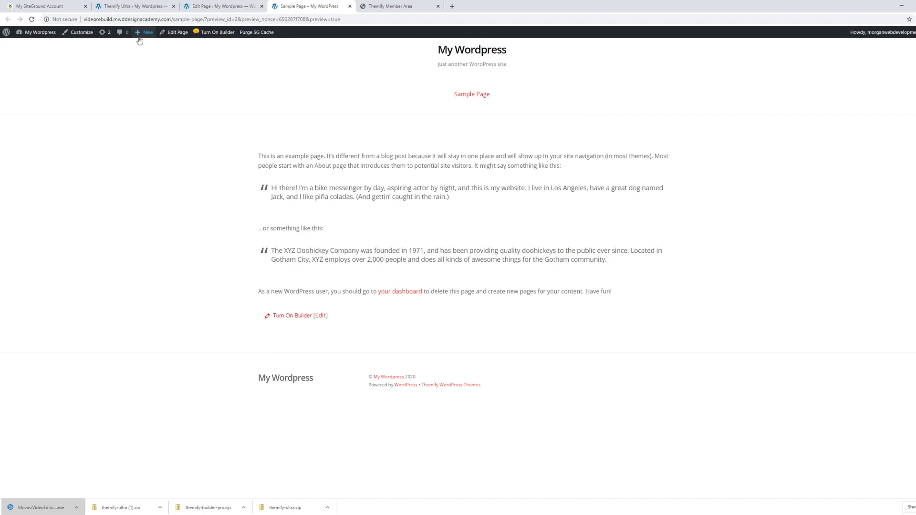
- Try the seventh header design in the Theme Appearance settings, save it and reload the Sample Page preview
left_click(134, 6)
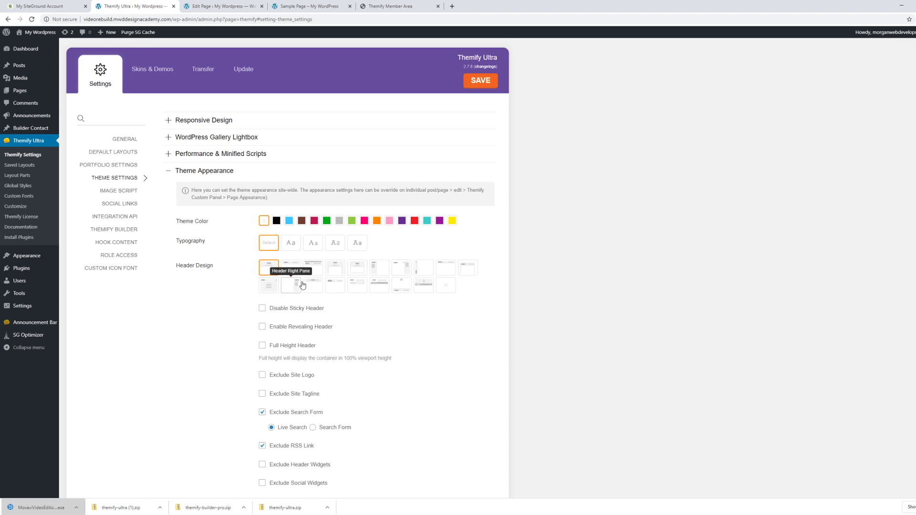
left_click(399, 271)
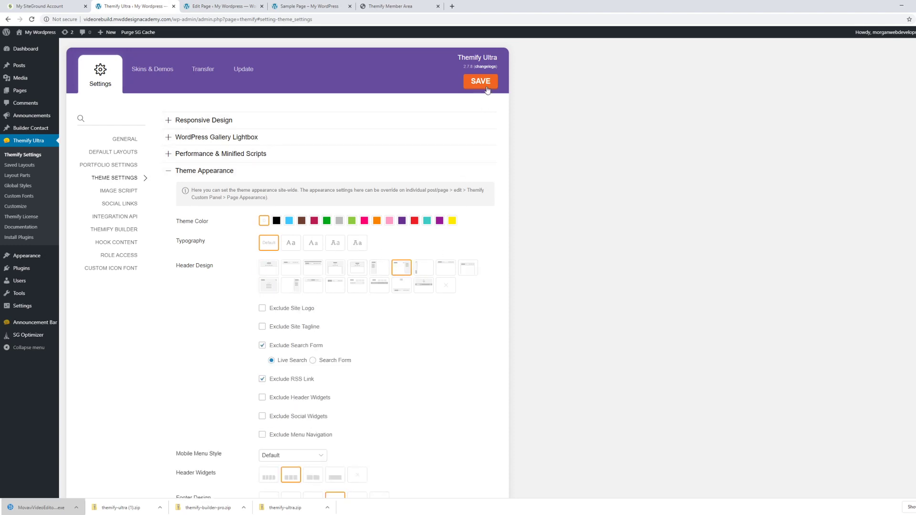
left_click(309, 6)
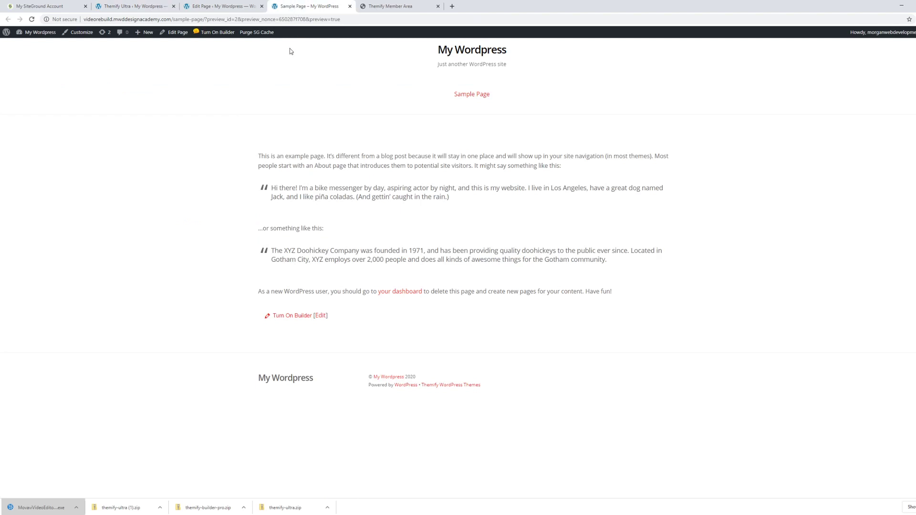
key("F5")
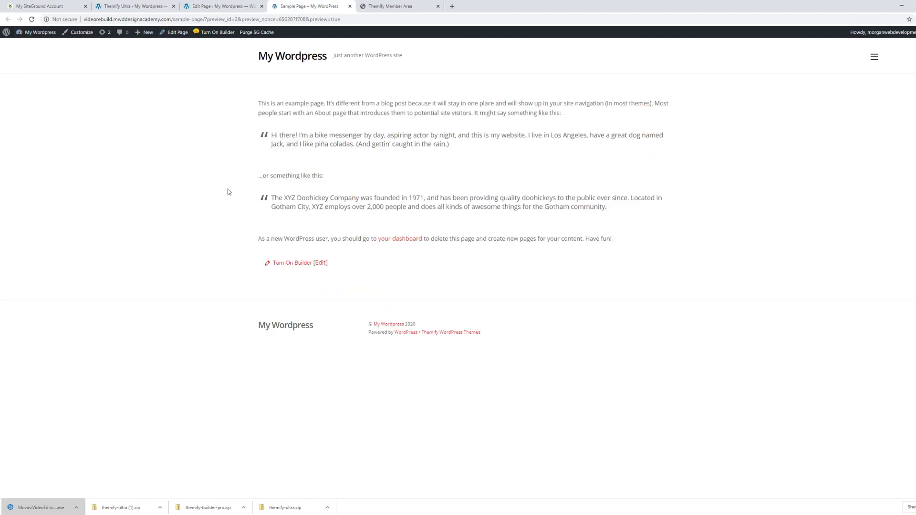
- Open and close the header's slide-out navigation menu several times on the Sample Page preview
left_click(874, 59)
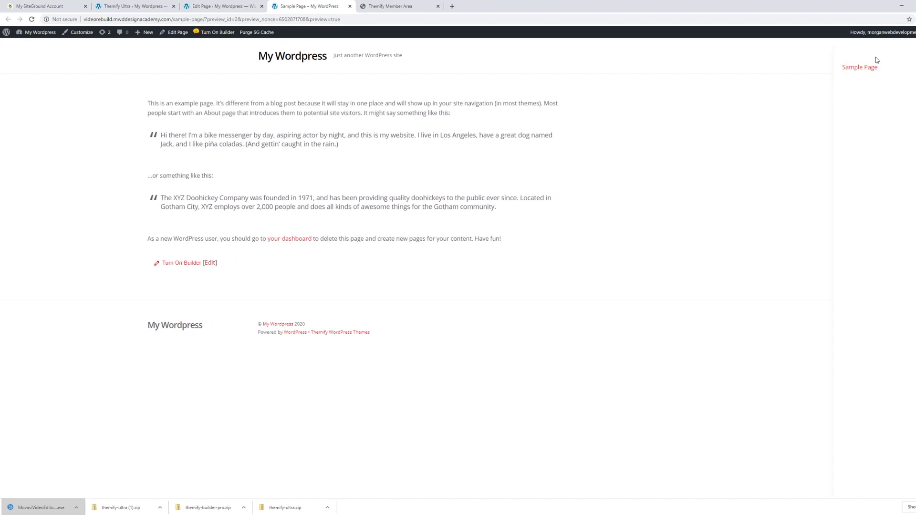
left_click(912, 55)
left_click(872, 56)
left_click(910, 55)
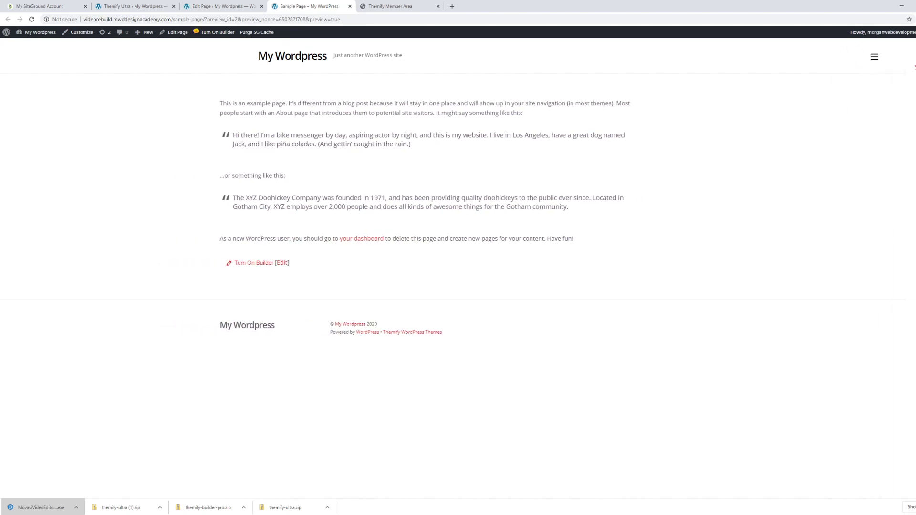
left_click(874, 60)
left_click(841, 66)
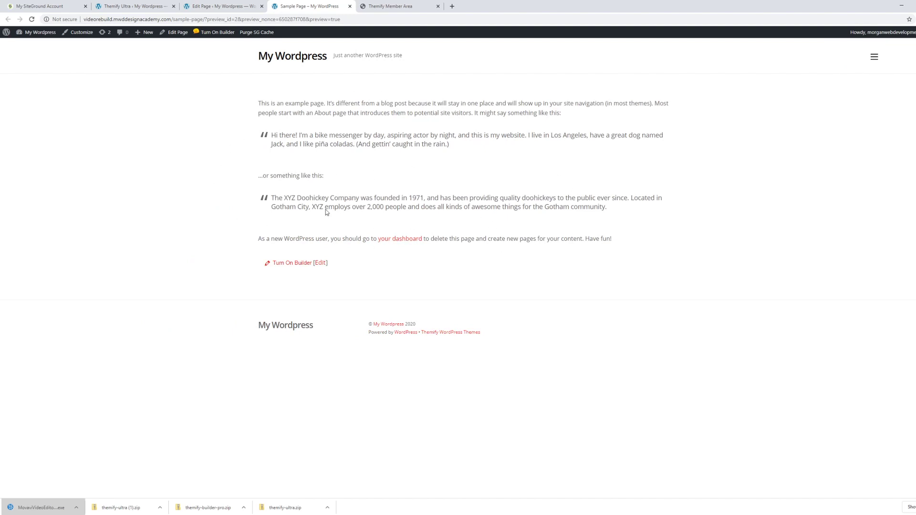
- Choose the second header design in the Theme Appearance settings and save the theme settings
left_click(108, 8)
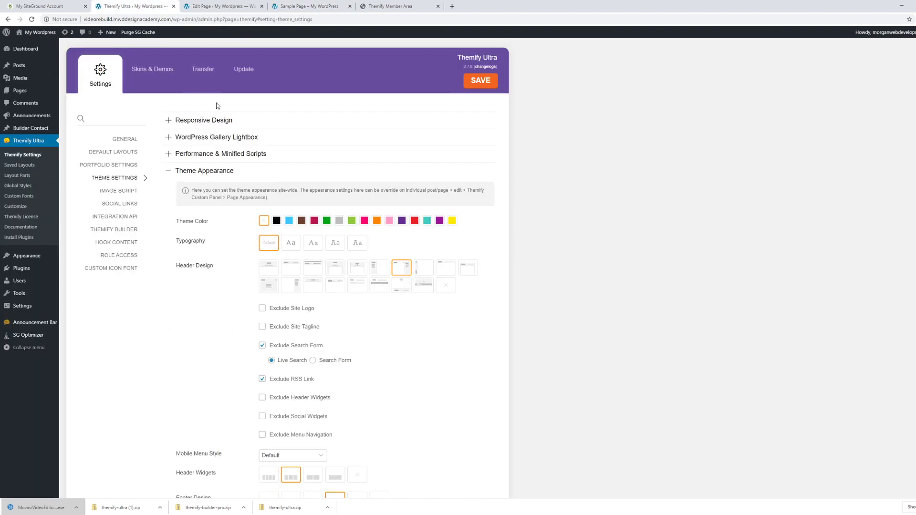
left_click(286, 271)
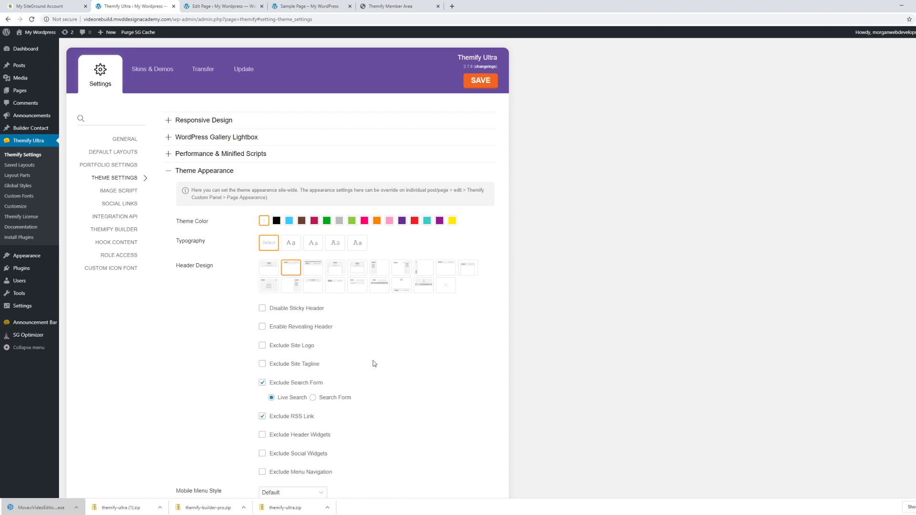
left_click(481, 81)
- Check the current footer on Sample Page, set the footer design to Footer Block, save and reload the page preview
scroll(302, 226, "down", 6)
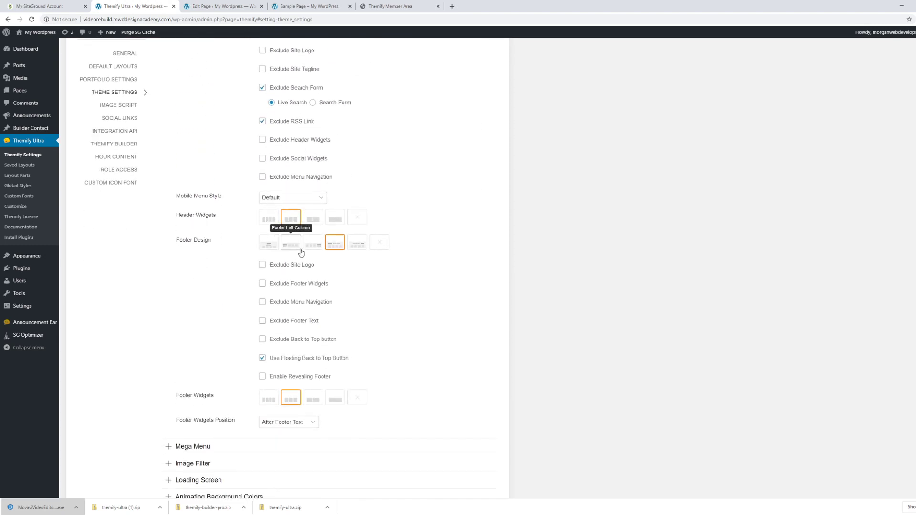
left_click(213, 6)
left_click(287, 5)
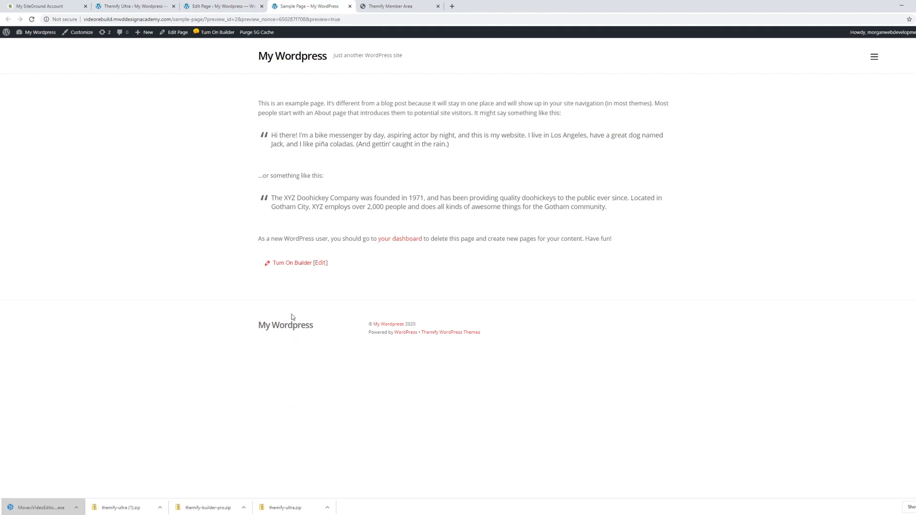
left_click(156, 5)
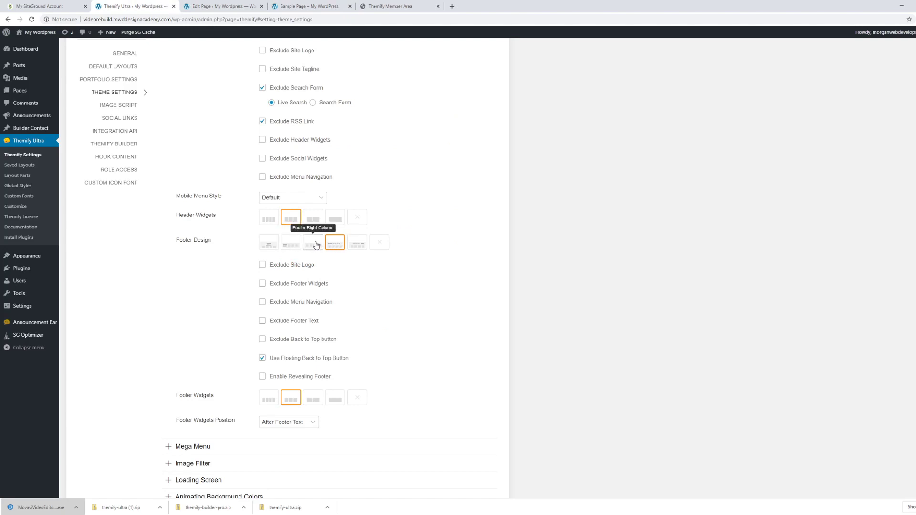
left_click(263, 245)
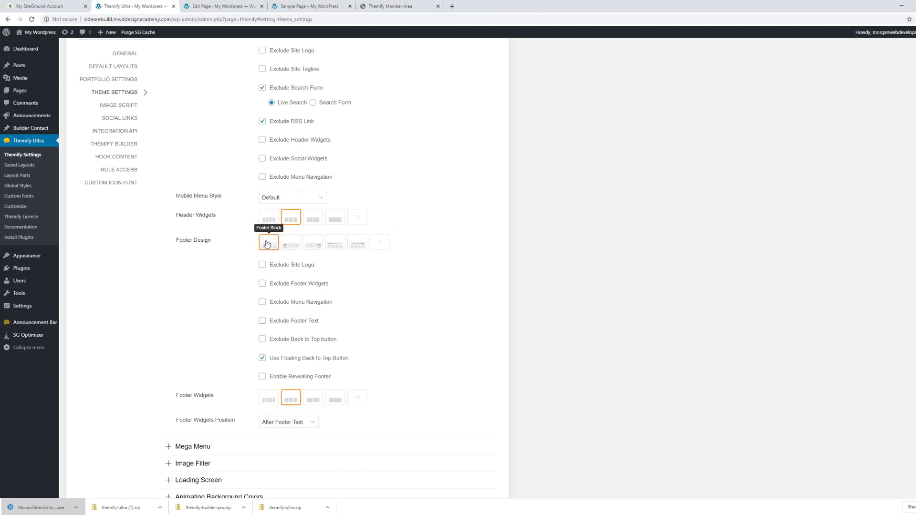
scroll(377, 277, "up", 7)
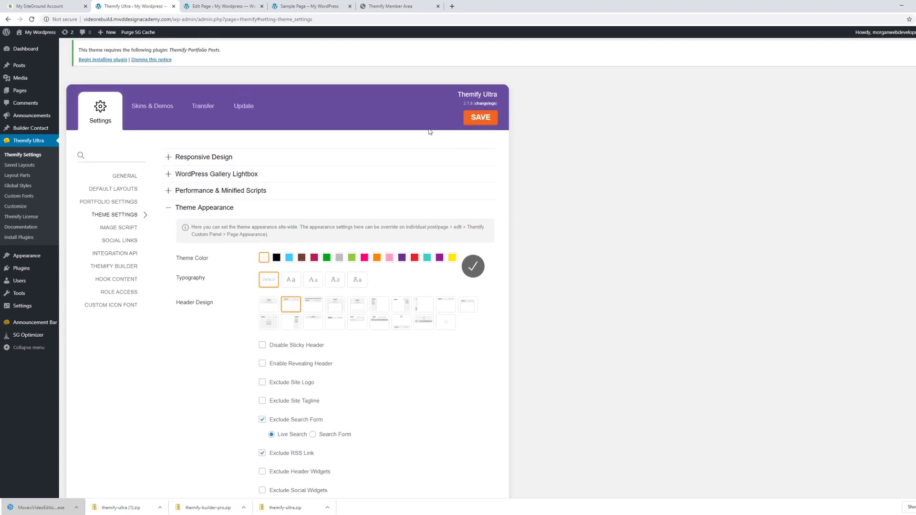
left_click(310, 6)
left_click(31, 19)
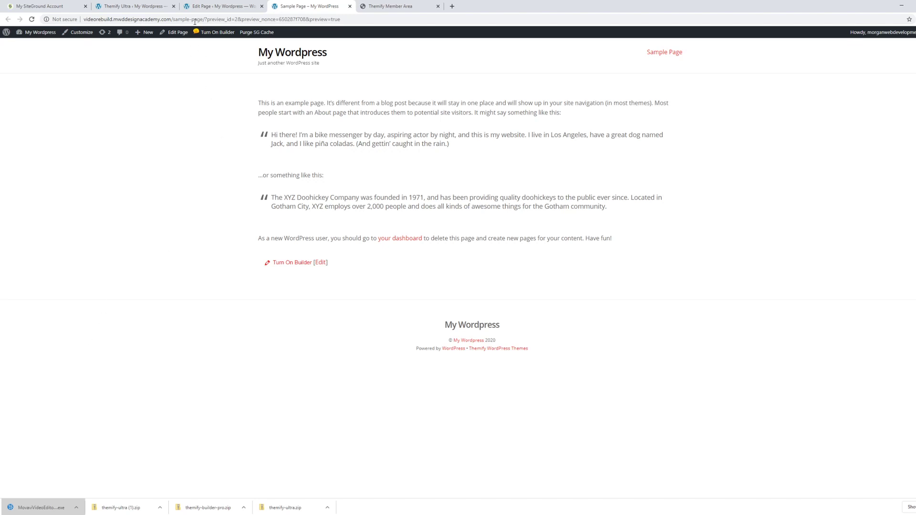
- Review the Performance & Minified Scripts options in the theme settings, save the settings and collapse the section
left_click(134, 6)
left_click(169, 209)
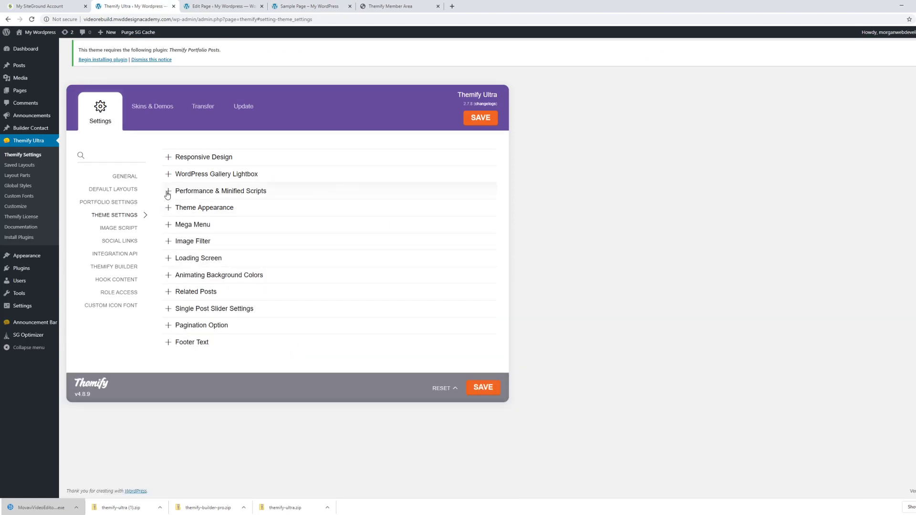
left_click(168, 191)
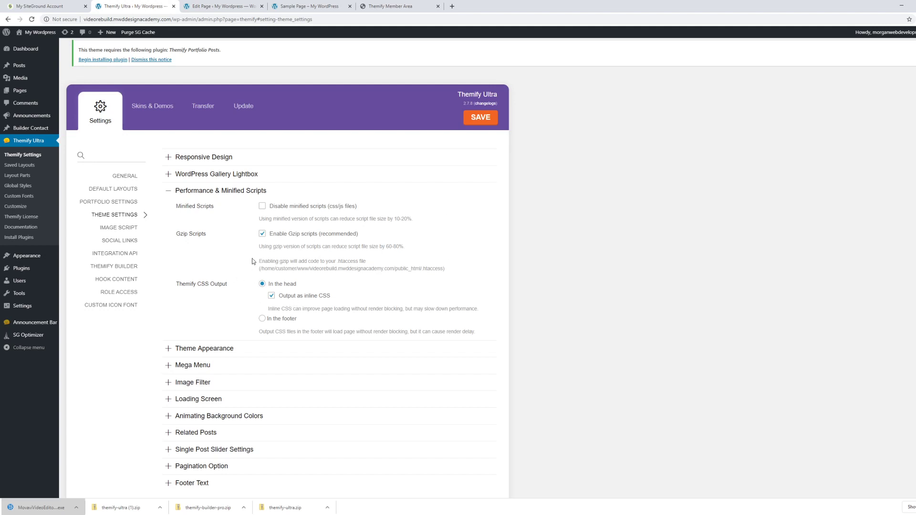
left_click(481, 120)
scroll(582, 240, "down", 1)
scroll(579, 239, "up", 1)
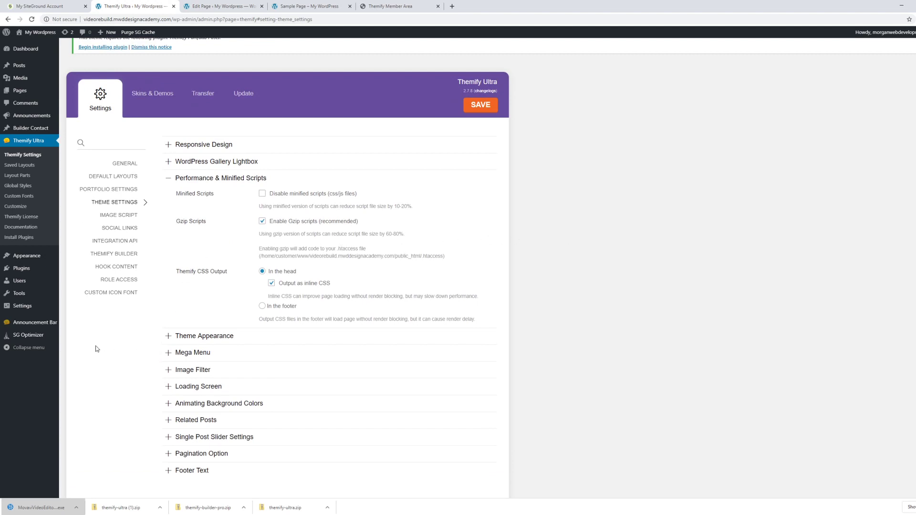
left_click(170, 184)
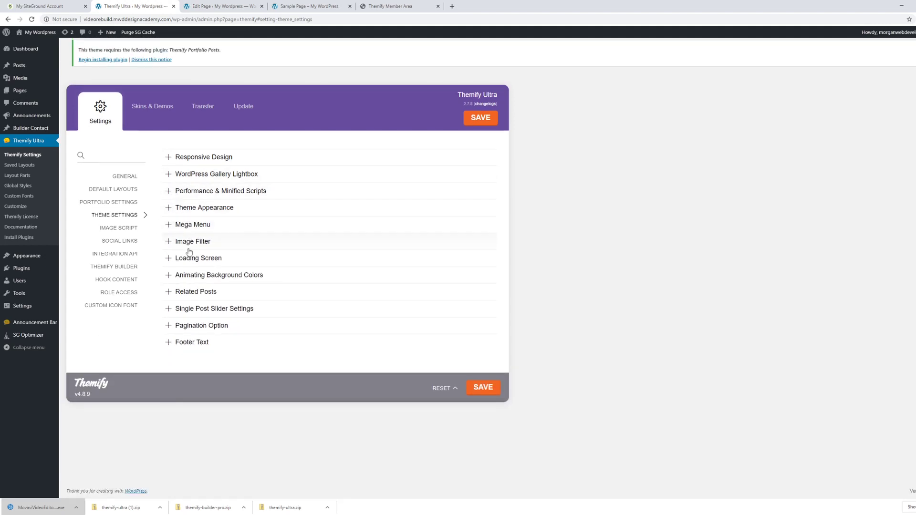